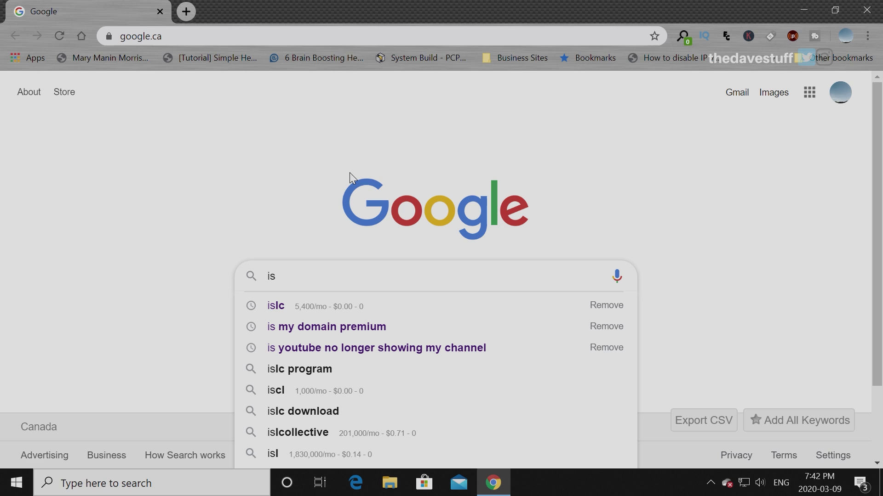
- Search Google for "islc" and open the Wagnardsoft Forum result for Intelligent standby list cleaner
{"action": "type", "text": "lc"}
{"action": "key", "text": "Return"}
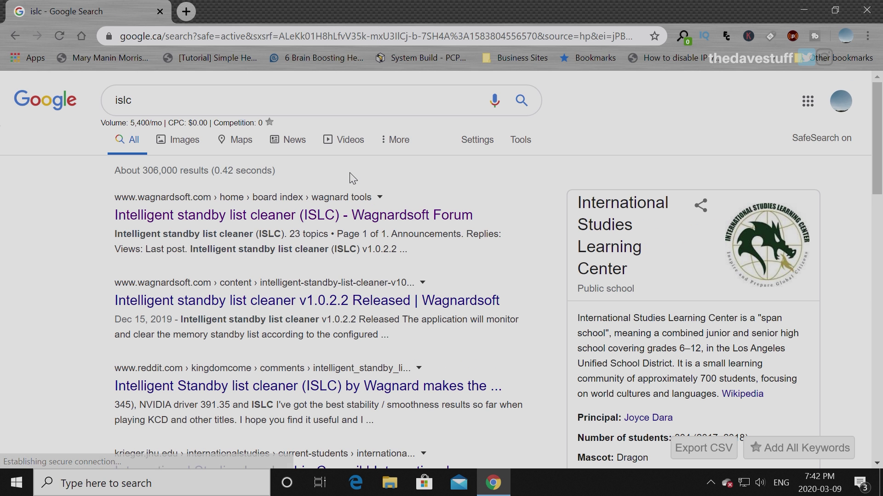
{"action": "left_click", "coordinate": [268, 216]}
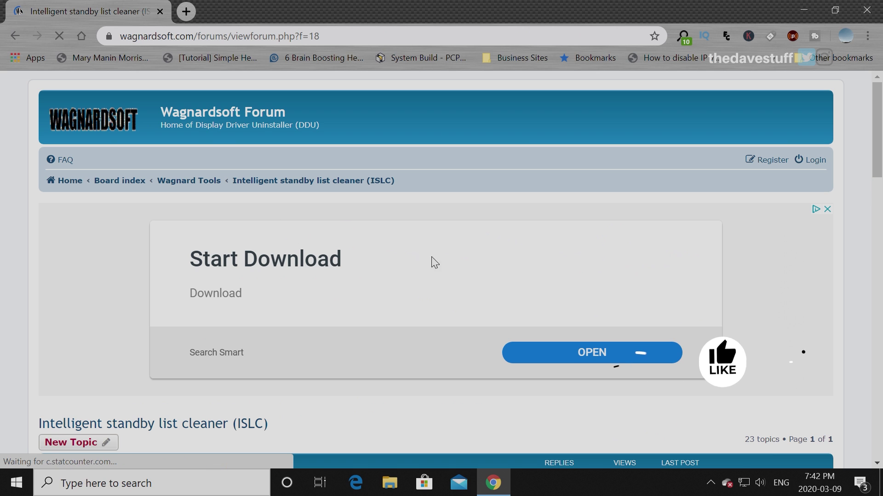
- Open the forum announcement "Intelligent standby list cleaner (ISLC) v1.0.2.2 Released"
{"action": "scroll", "coordinate": [368, 294], "scroll_direction": "down", "scroll_amount": 3}
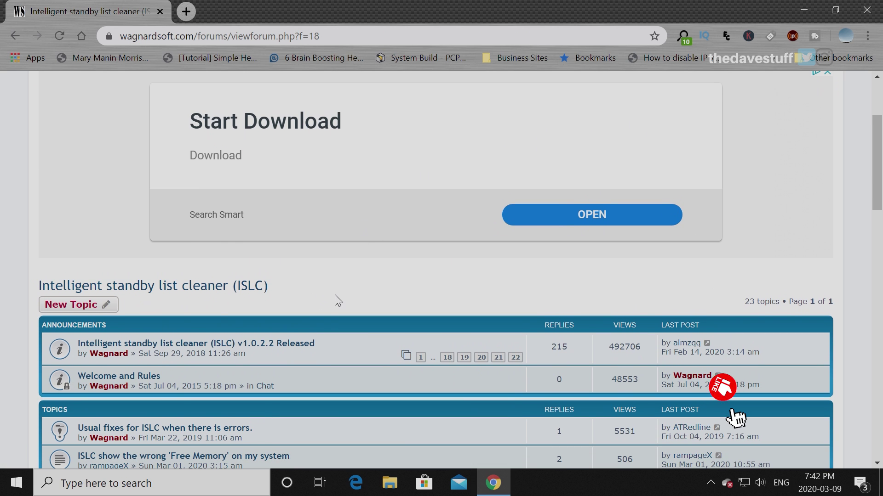
{"action": "scroll", "coordinate": [327, 301], "scroll_direction": "down", "scroll_amount": 1}
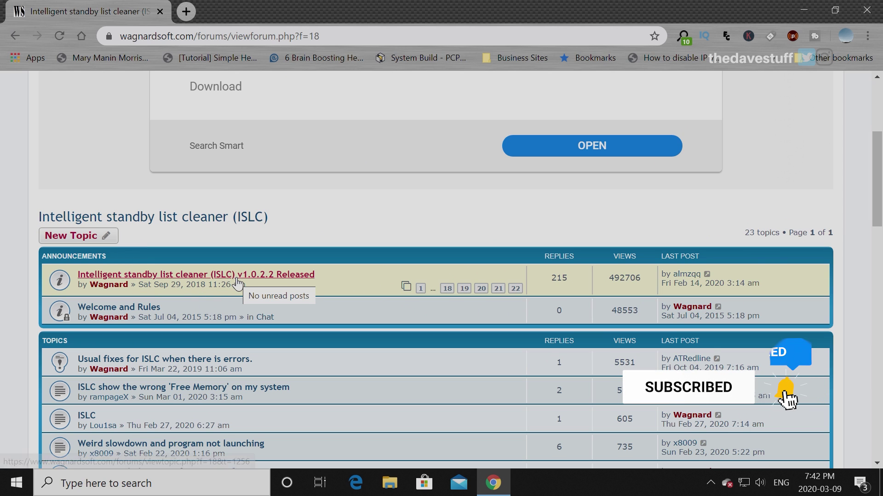
{"action": "left_click", "coordinate": [281, 275]}
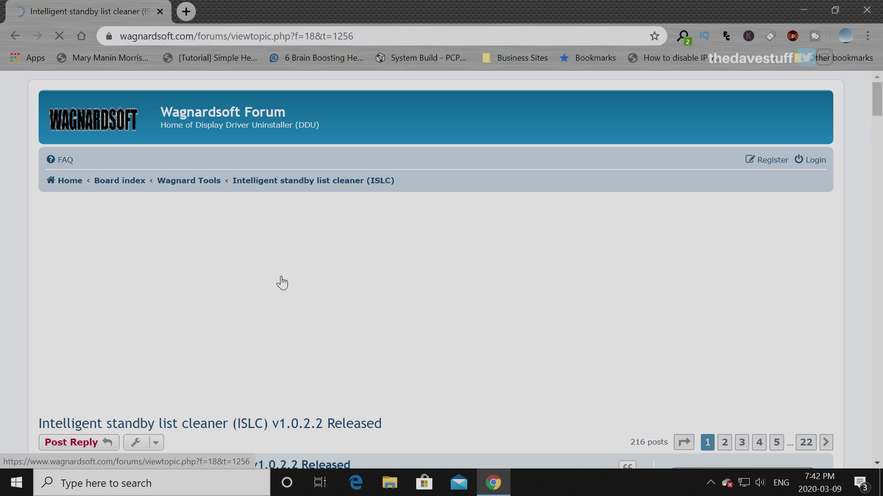
- Download ISLC v1.0.2.2.exe from the official download link at the end of the release post, saving it to I-Games2 (I:)
{"action": "scroll", "coordinate": [339, 273], "scroll_direction": "down", "scroll_amount": 6}
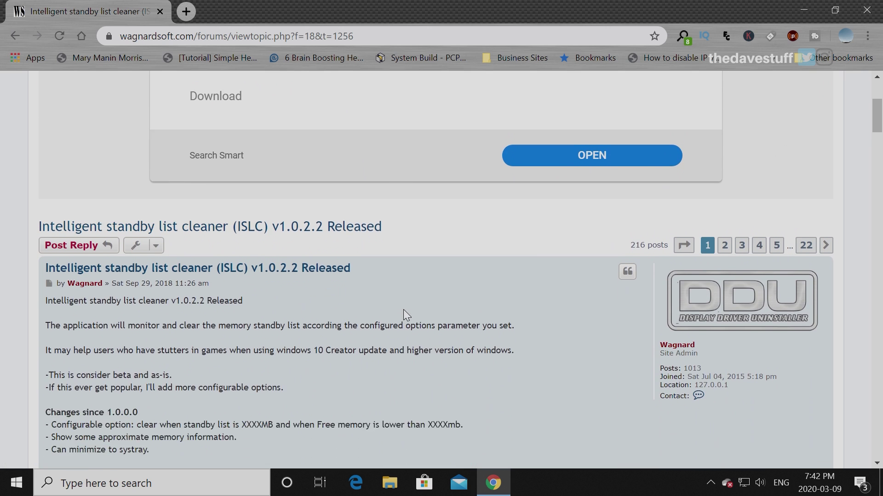
{"action": "scroll", "coordinate": [157, 252], "scroll_direction": "down", "scroll_amount": 2}
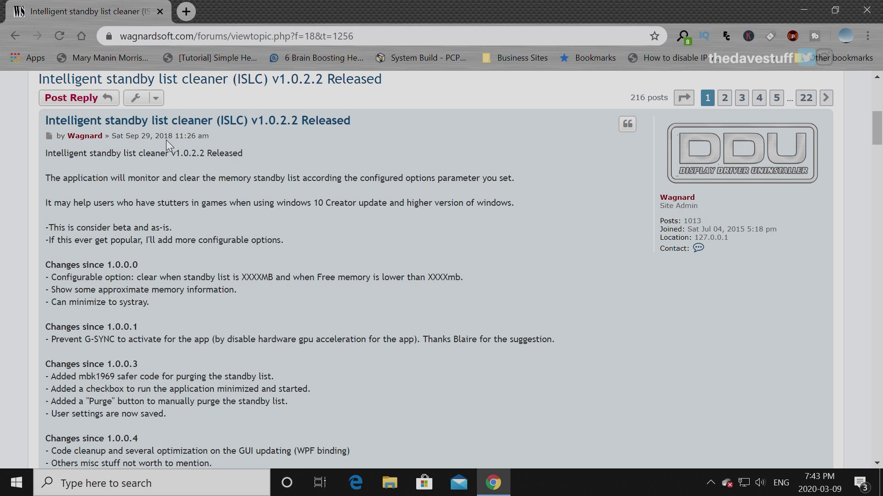
{"action": "scroll", "coordinate": [326, 213], "scroll_direction": "down", "scroll_amount": 2}
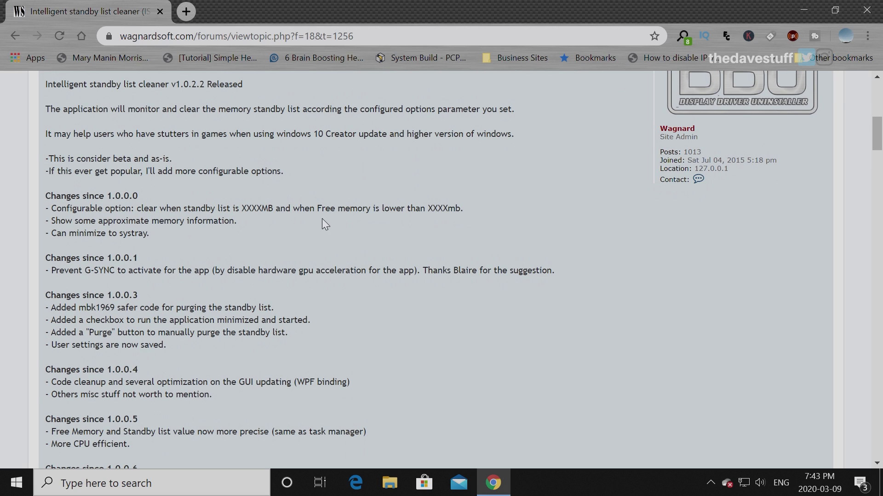
{"action": "scroll", "coordinate": [308, 224], "scroll_direction": "down", "scroll_amount": 4}
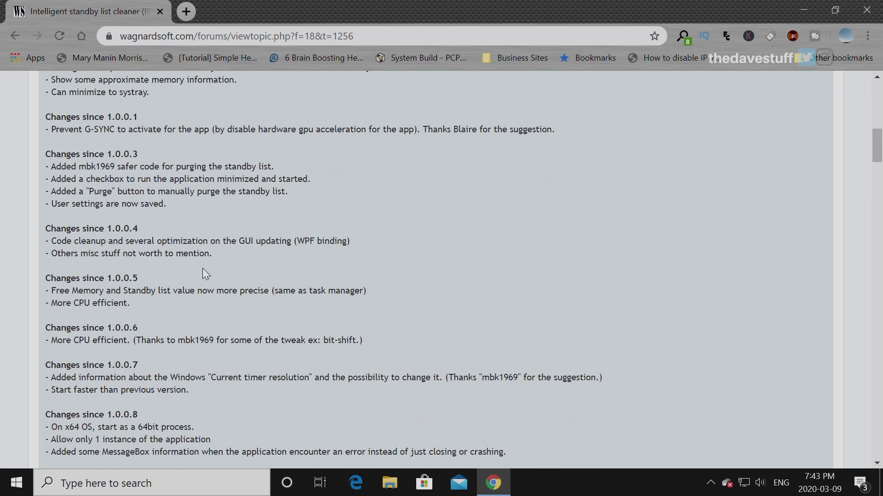
{"action": "scroll", "coordinate": [203, 269], "scroll_direction": "down", "scroll_amount": 20}
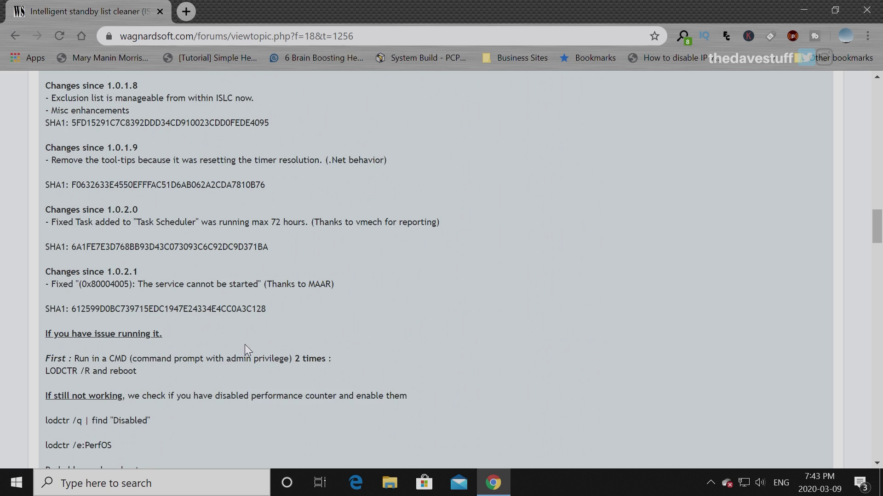
{"action": "scroll", "coordinate": [253, 341], "scroll_direction": "down", "scroll_amount": 5}
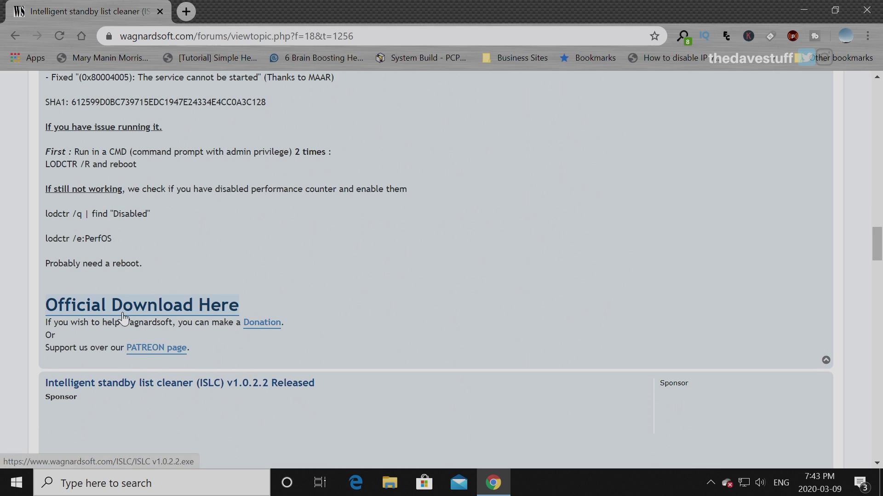
{"action": "scroll", "coordinate": [133, 271], "scroll_direction": "up", "scroll_amount": 2}
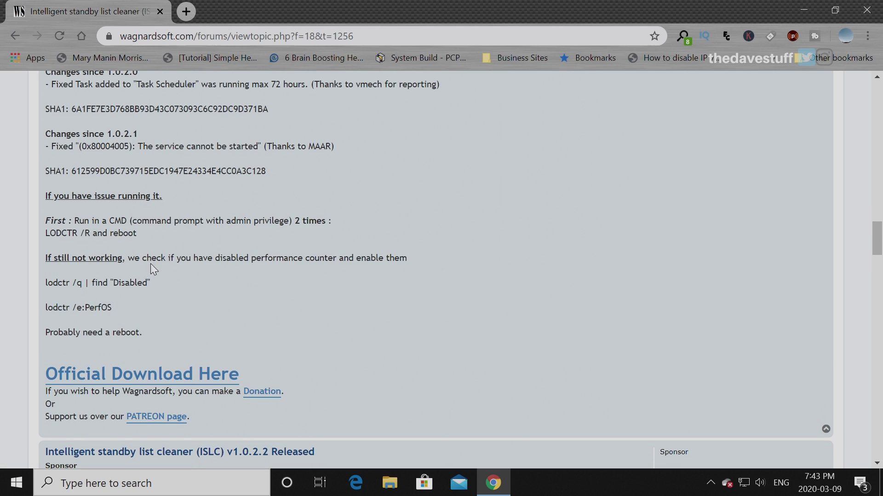
{"action": "left_click", "coordinate": [140, 385]}
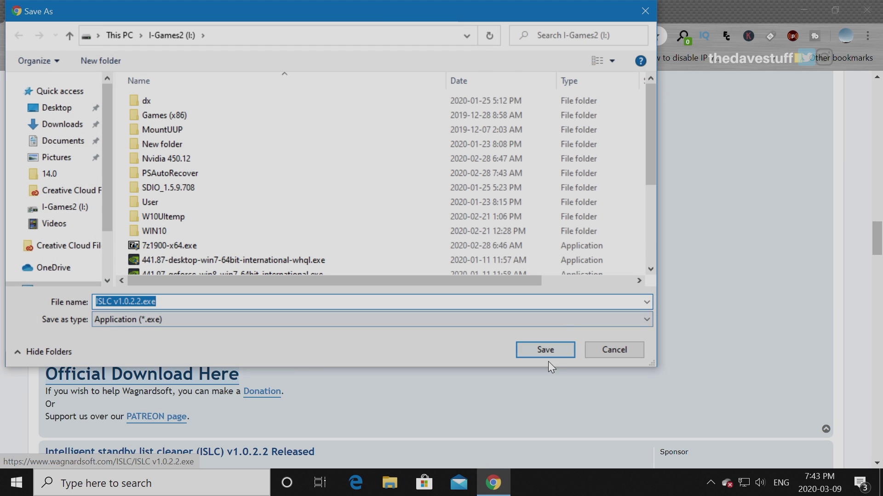
{"action": "left_click", "coordinate": [552, 347]}
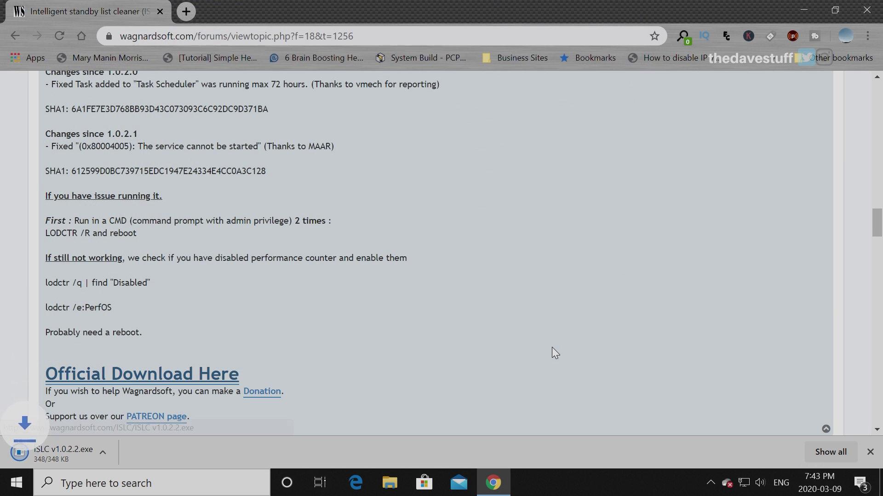
- Run the downloaded ISLC v1.0.2.2.exe self-extracting archive and extract its contents to C:\
{"action": "left_click", "coordinate": [68, 451]}
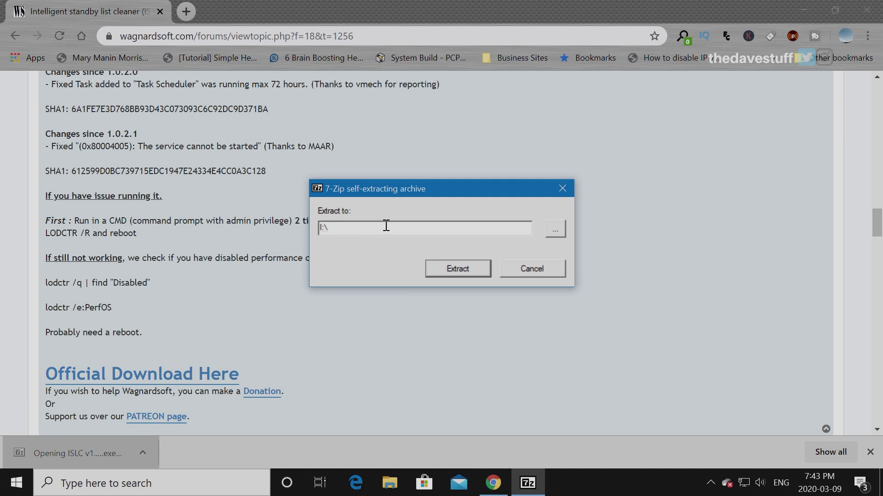
{"action": "key", "text": "End"}
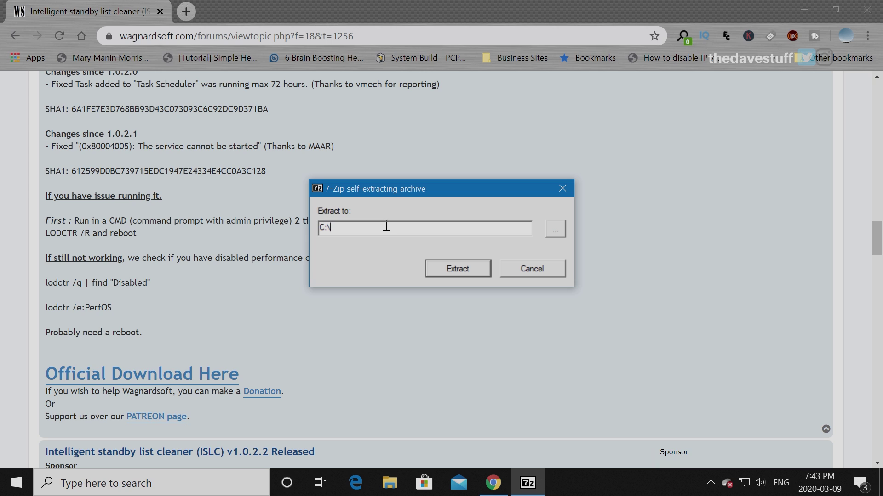
{"action": "type", "text": "ISL"}
{"action": "key", "text": "BackSpace"}
{"action": "key", "text": "BackSpace"}
{"action": "key", "text": "BackSpace"}
{"action": "left_click", "coordinate": [476, 270]}
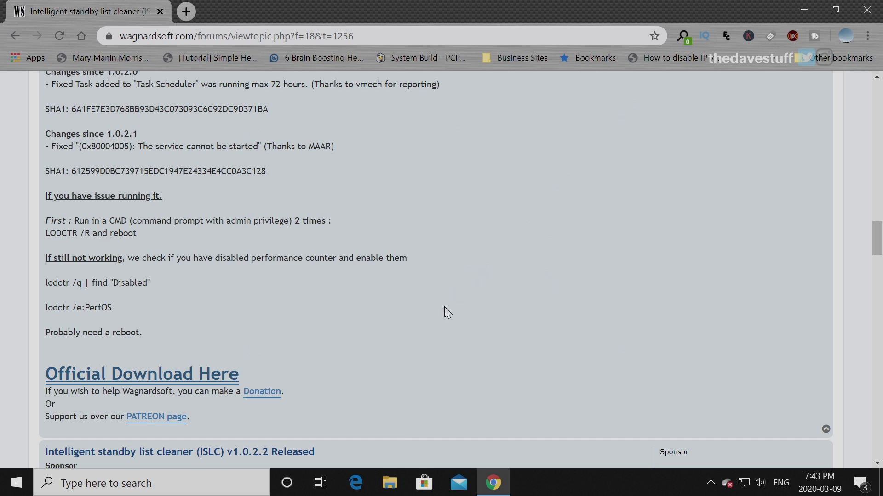
- Switch to File Explorer and open the ISLC v1.0.2.2 folder on the F-2004 (C:) drive
{"action": "left_click", "coordinate": [389, 482]}
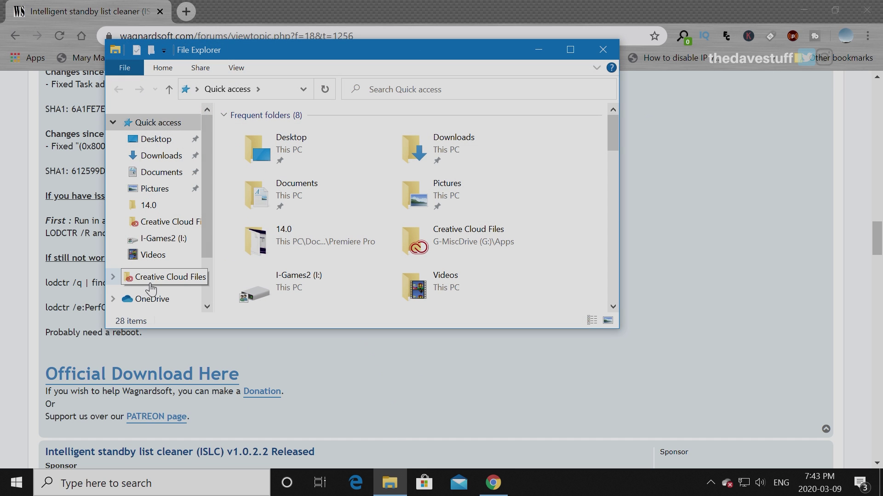
{"action": "scroll", "coordinate": [151, 290], "scroll_direction": "down", "scroll_amount": 1}
{"action": "left_click", "coordinate": [152, 293]}
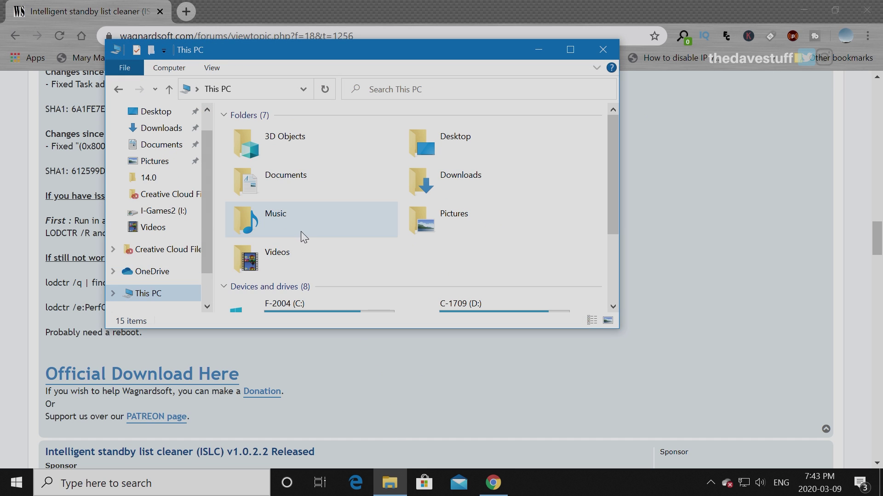
{"action": "scroll", "coordinate": [301, 231], "scroll_direction": "down", "scroll_amount": 3}
{"action": "double_click", "coordinate": [315, 206]}
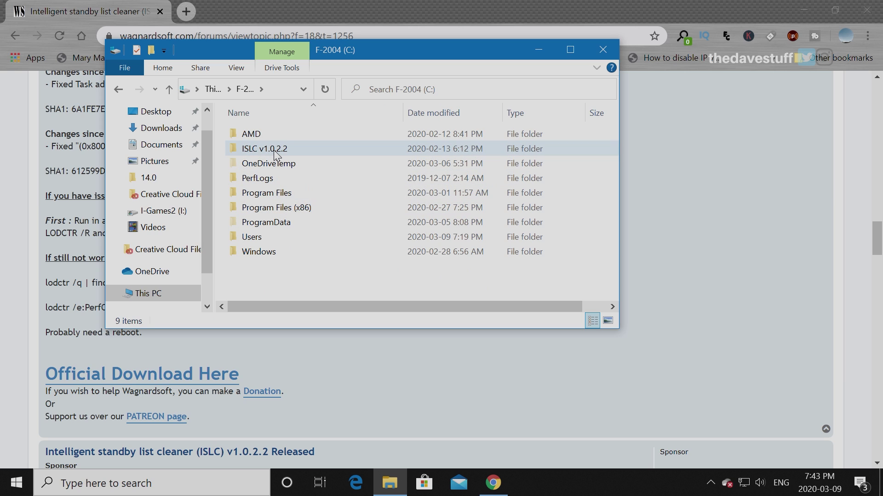
{"action": "double_click", "coordinate": [309, 151]}
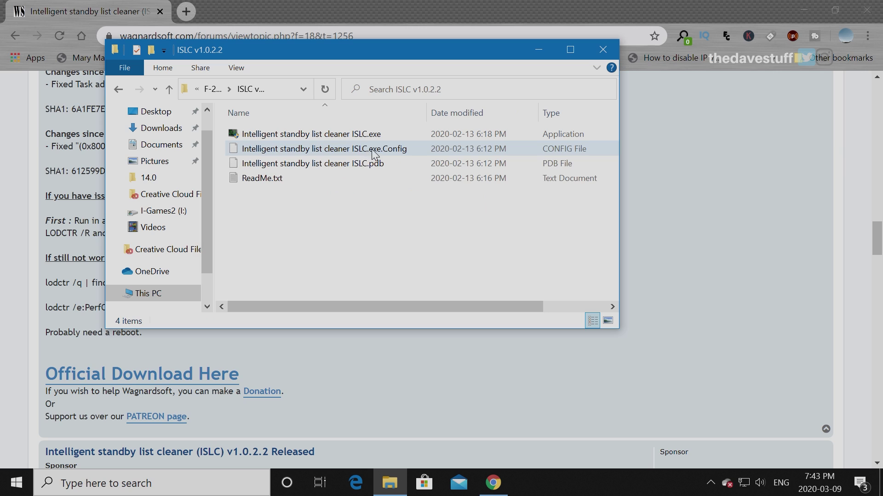
- Open ReadMe.txt and highlight the LODCTR /R fix and the part about using a command prompt with admin privilege
{"action": "mouse_move", "coordinate": [331, 180]}
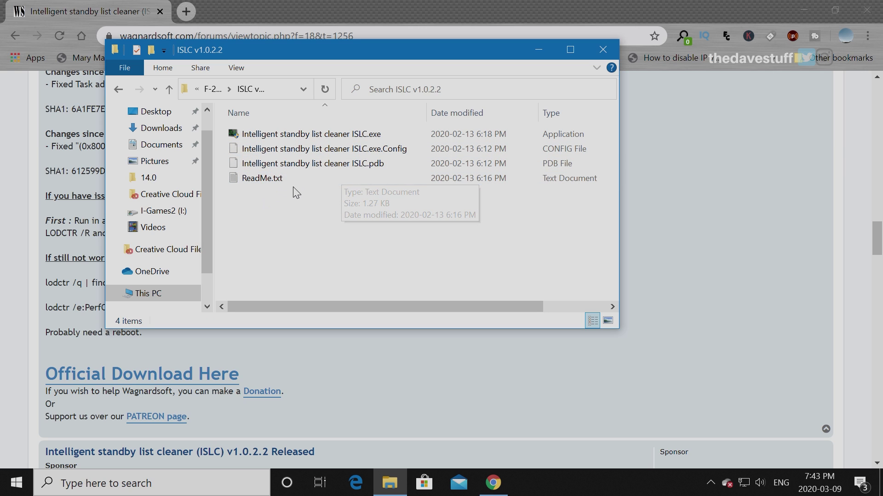
{"action": "mouse_move", "coordinate": [287, 179]}
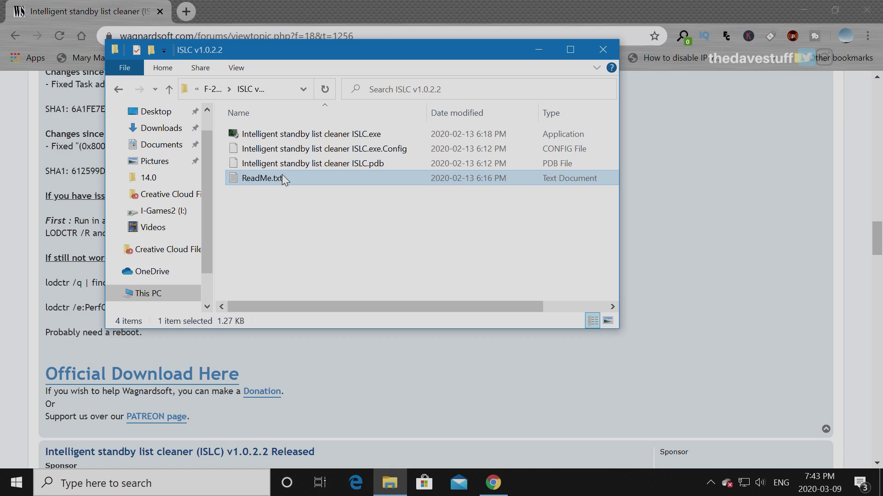
{"action": "double_click", "coordinate": [282, 178]}
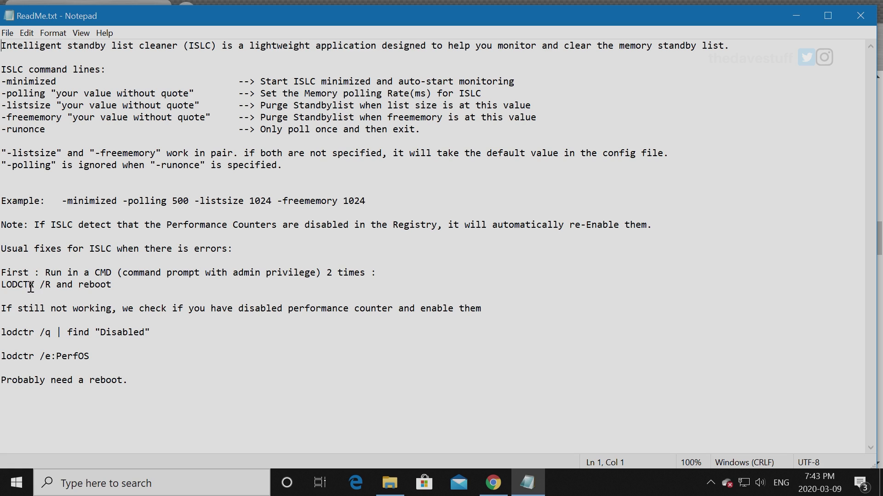
{"action": "left_click", "coordinate": [3, 288]}
{"action": "left_click_drag", "start_coordinate": [3, 288], "coordinate": [56, 285]}
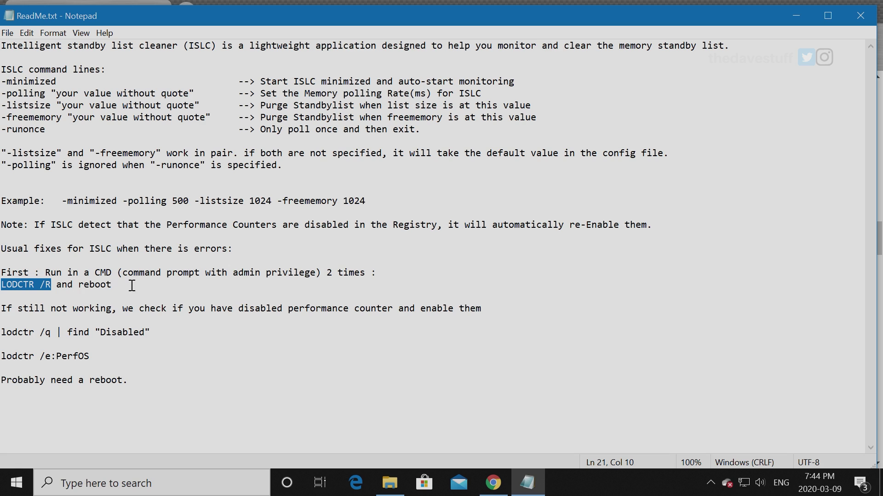
{"action": "left_click_drag", "start_coordinate": [138, 273], "coordinate": [318, 275]}
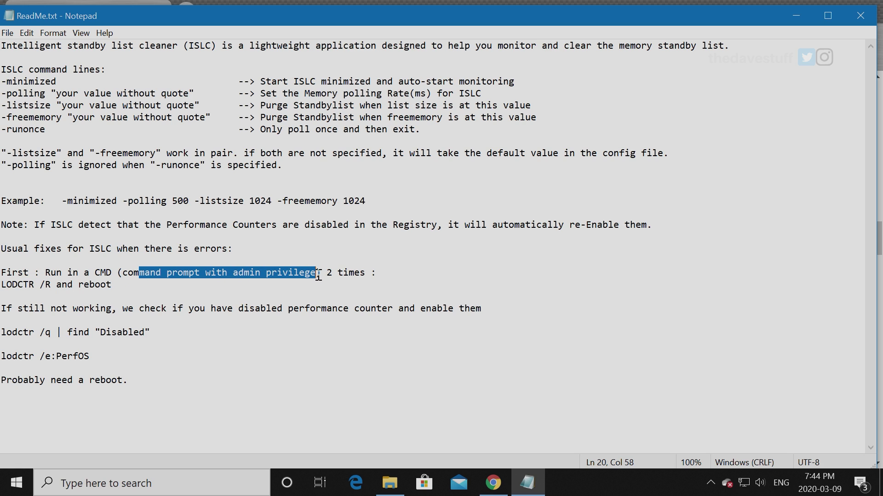
- Copy the LODCTR /R command from the ReadMe's section on usual fixes for errors
{"action": "left_click", "coordinate": [51, 284]}
{"action": "left_click_drag", "start_coordinate": [51, 283], "coordinate": [1, 284]}
{"action": "key", "text": "ctrl+c"}
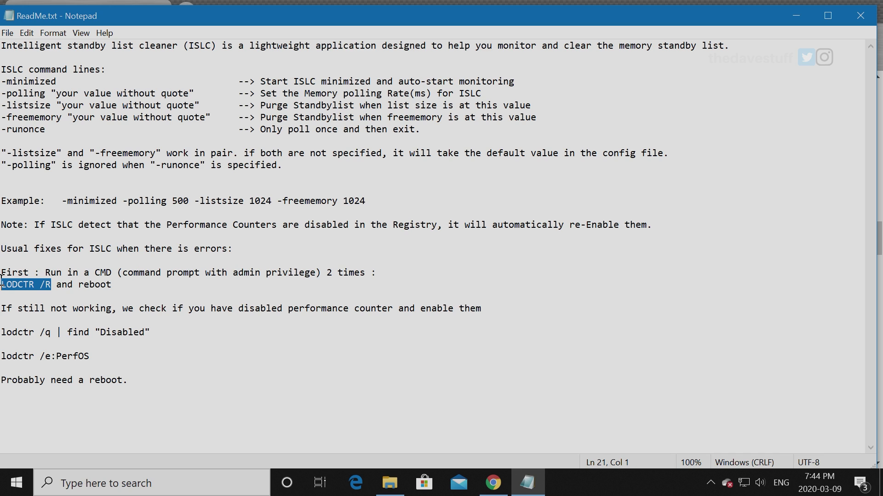
{"action": "right_click", "coordinate": [35, 283]}
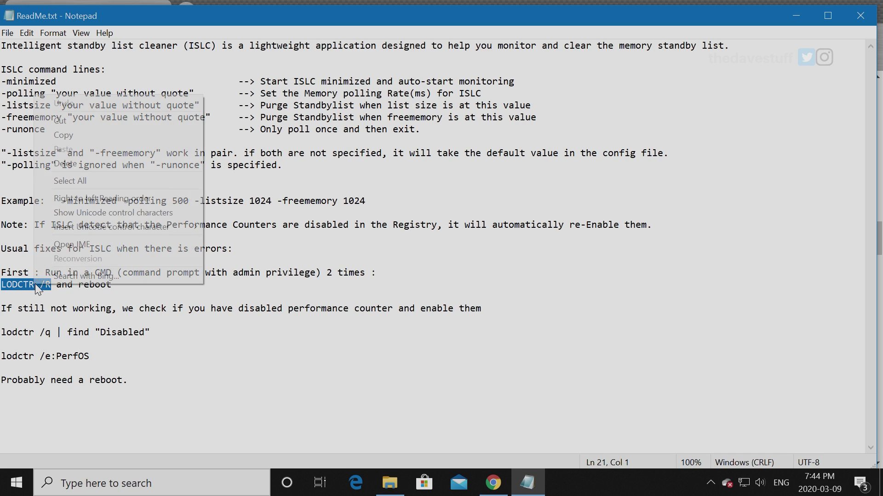
{"action": "left_click", "coordinate": [84, 136]}
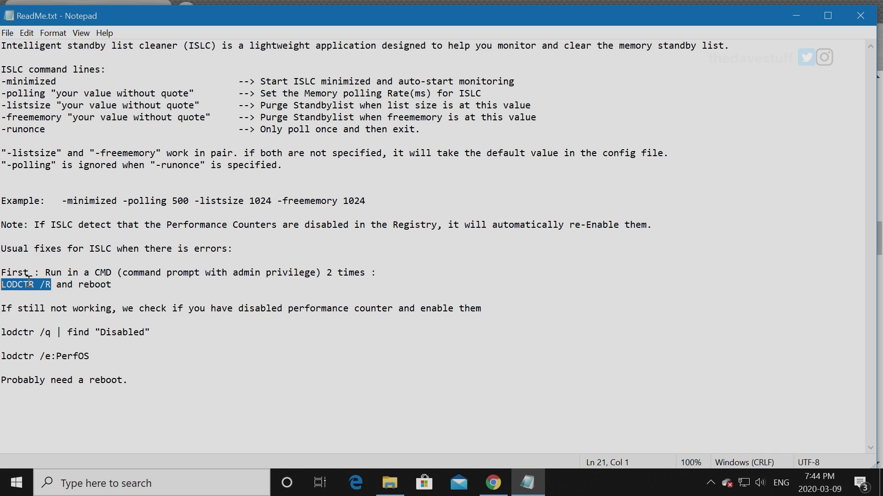
- Open Windows PowerShell as administrator and allow it to make changes to the device
{"action": "right_click", "coordinate": [23, 488]}
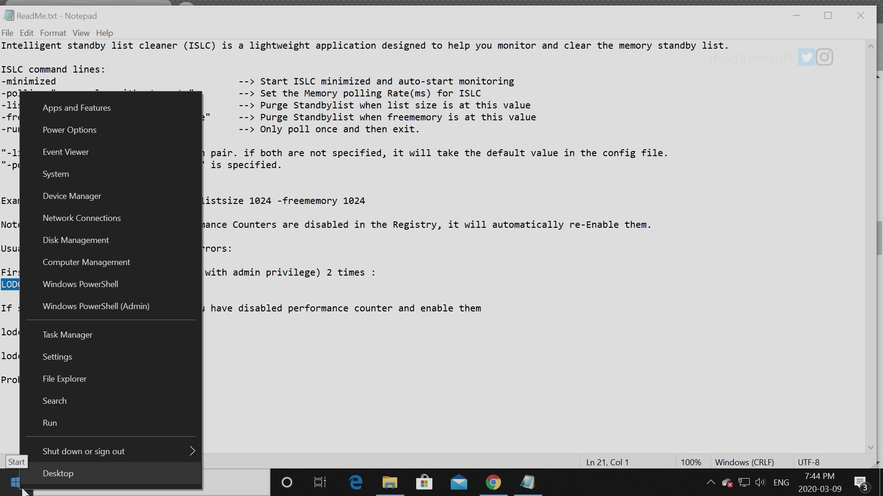
{"action": "left_click", "coordinate": [107, 308]}
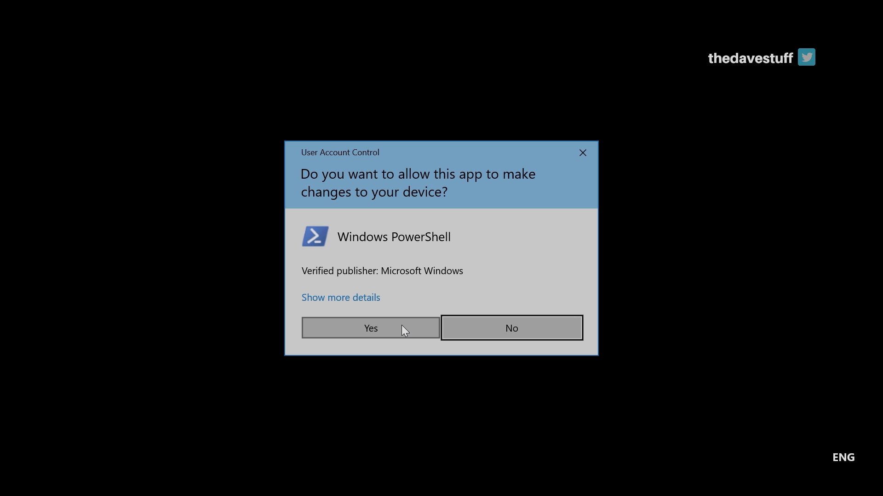
{"action": "left_click", "coordinate": [402, 326]}
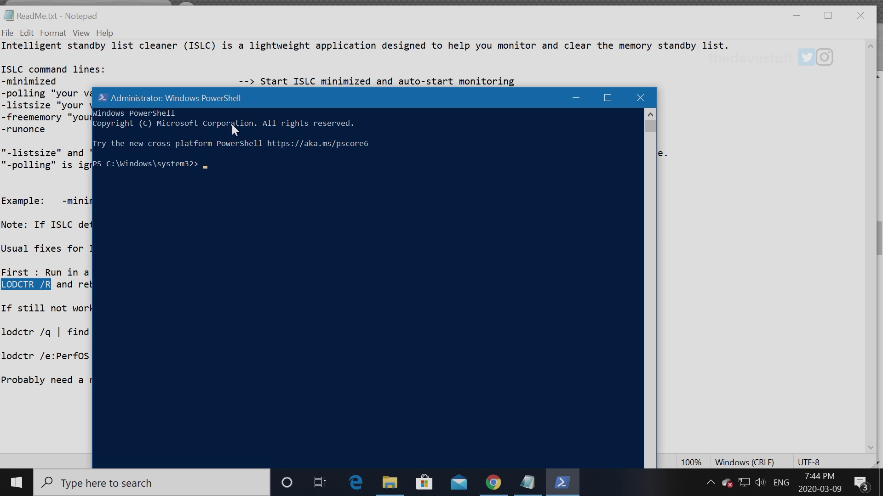
- Run the copied LODCTR /R command twice in the administrator PowerShell, and close the PowerShell window
{"action": "key", "text": "ctrl+v"}
{"action": "key", "text": "Return"}
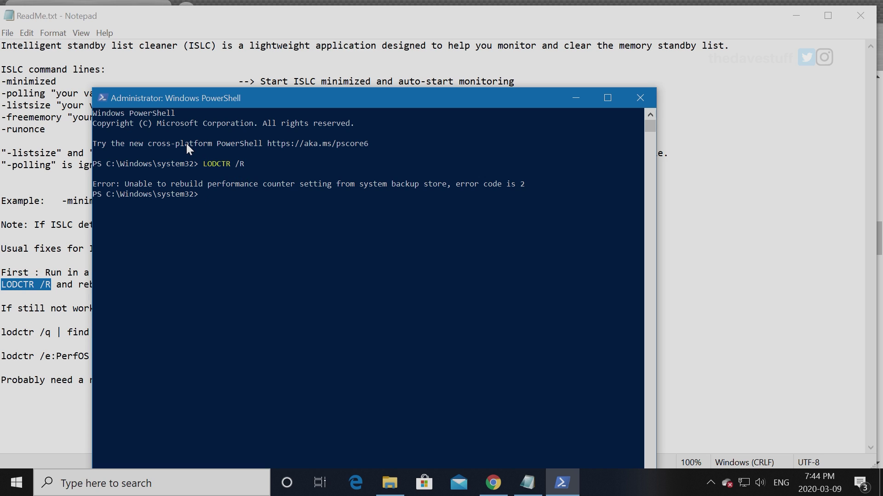
{"action": "key", "text": "Up"}
{"action": "key", "text": "Return"}
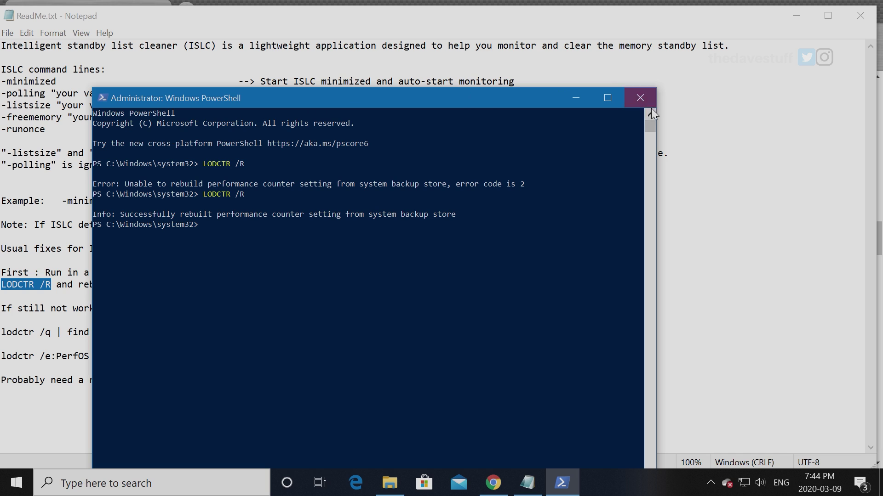
{"action": "left_click", "coordinate": [640, 97]}
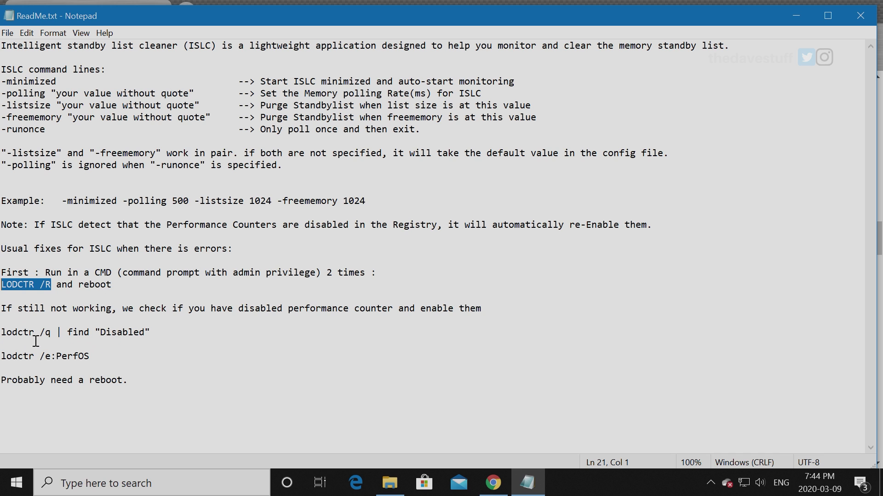
- Highlight the lodctr /e:PerfOS command in the ReadMe's section on disabled performance counters and close the file
{"action": "left_click_drag", "start_coordinate": [2, 356], "coordinate": [90, 356]}
{"action": "left_click", "coordinate": [194, 345]}
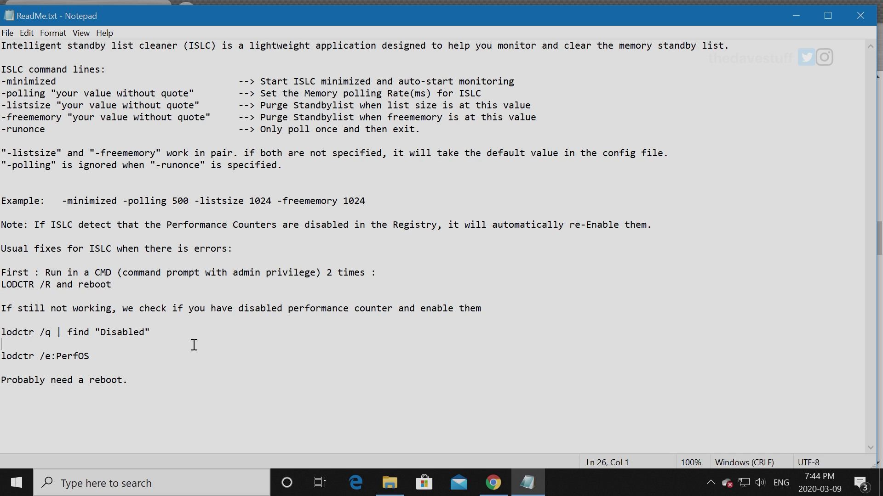
{"action": "left_click", "coordinate": [851, 19]}
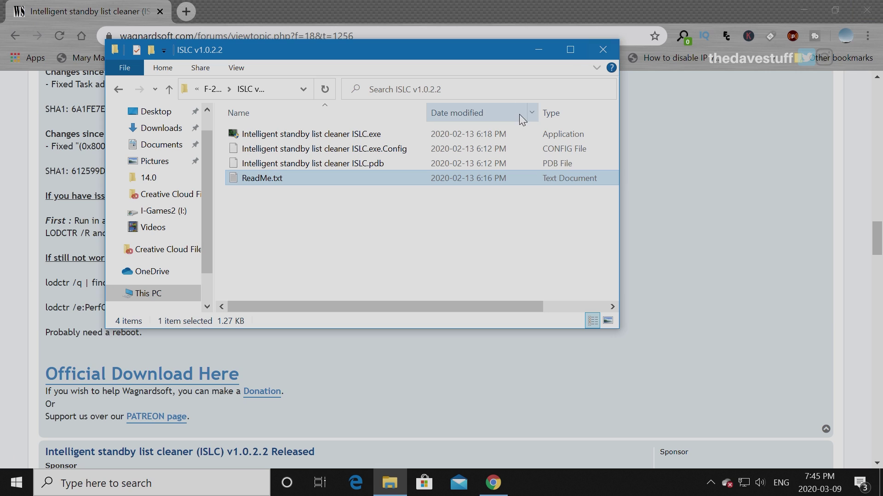
- Launch Intelligent standby list cleaner ISLC.exe with permission to make changes to the device, and close the wagnardsoft.com forum page
{"action": "double_click", "coordinate": [246, 138]}
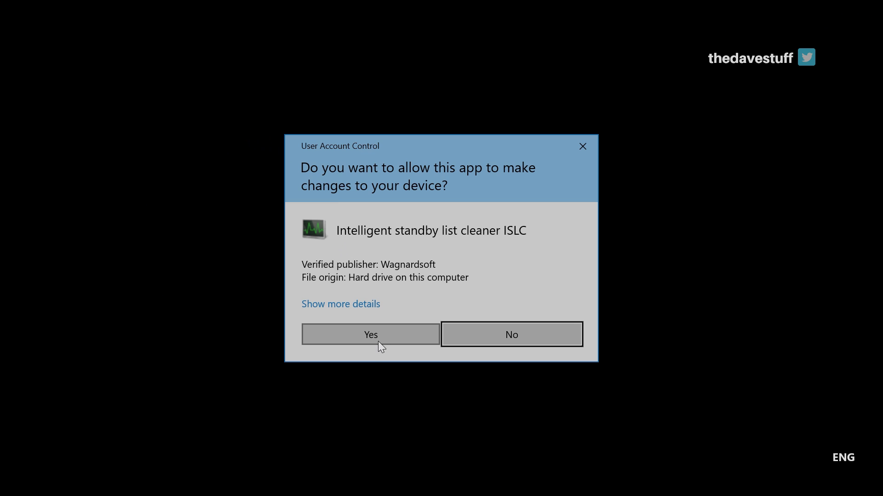
{"action": "left_click", "coordinate": [376, 333]}
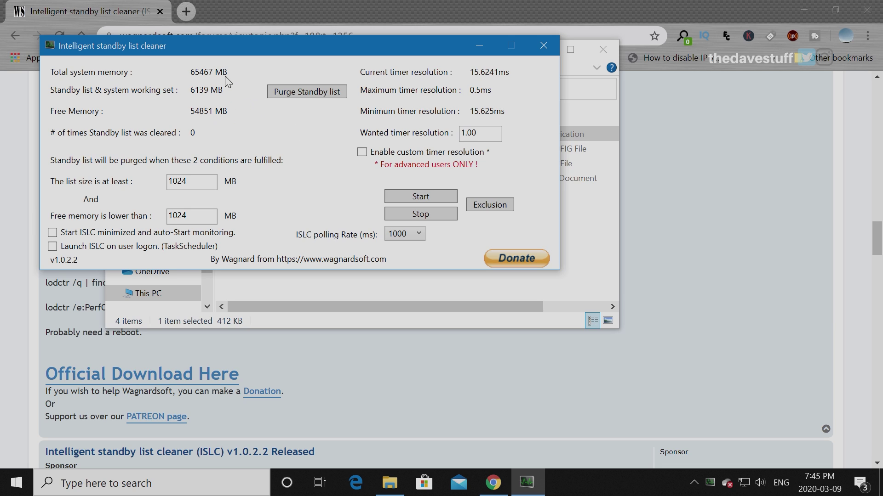
{"action": "left_click", "coordinate": [159, 17]}
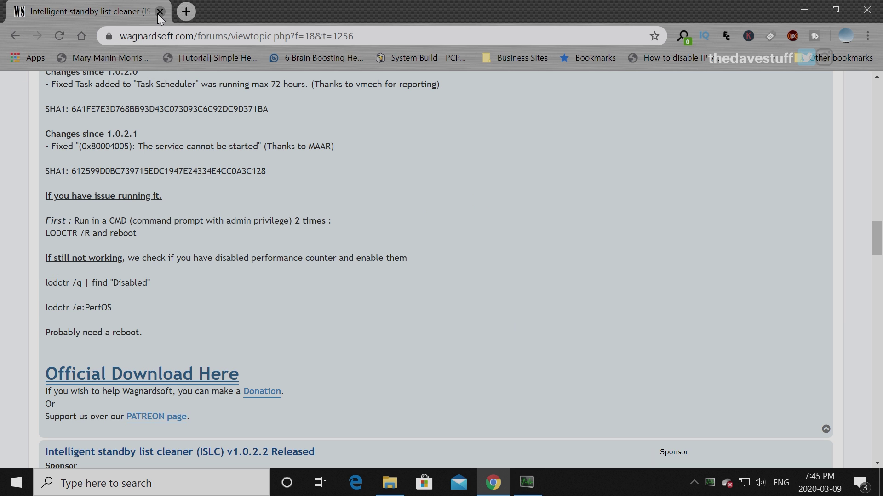
{"action": "left_click", "coordinate": [159, 12]}
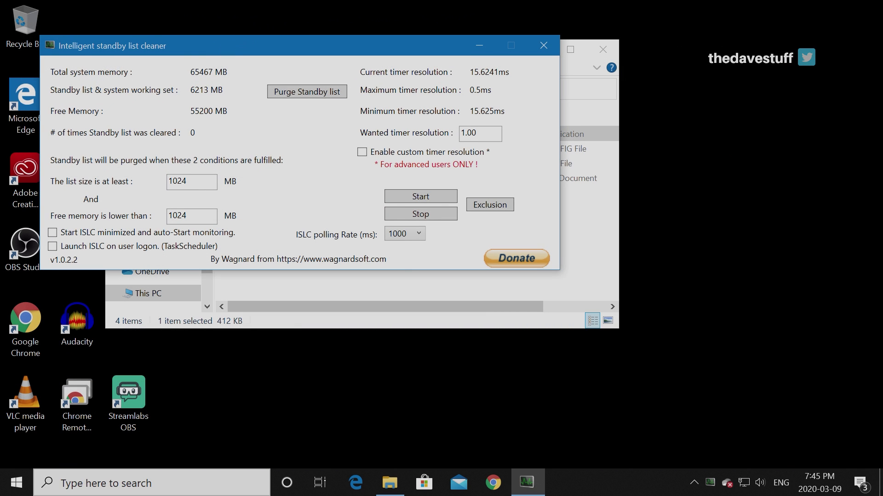
- Enable starting ISLC minimized with auto-start monitoring and launching it on user logon
{"action": "left_click_drag", "start_coordinate": [247, 45], "coordinate": [337, 74]}
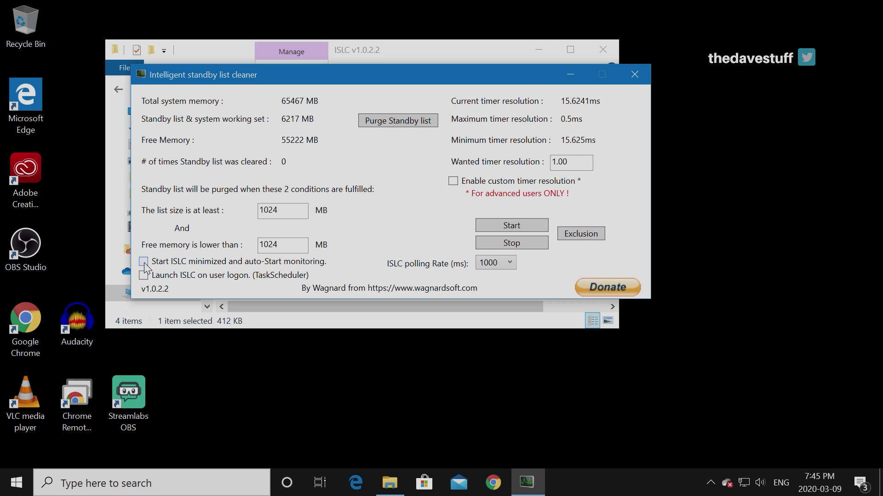
{"action": "left_click", "coordinate": [144, 263]}
{"action": "left_click", "coordinate": [147, 279]}
- Set the wanted timer resolution to 0.50 and enable the custom timer resolution
{"action": "left_click", "coordinate": [579, 163]}
{"action": "double_click", "coordinate": [580, 164]}
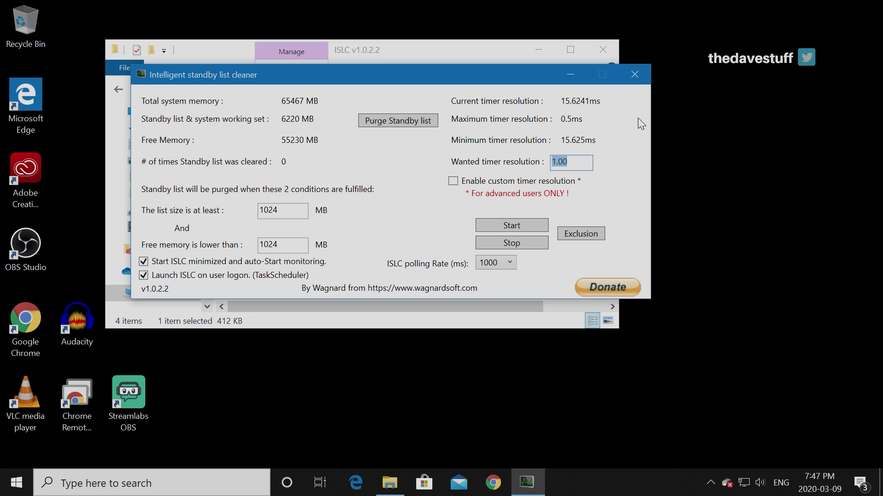
{"action": "key", "text": "Down"}
{"action": "key", "text": "BackSpace"}
{"action": "type", "text": "5"}
{"action": "left_click", "coordinate": [454, 182]}
- Review the ISLC polling rate options, keep 1000 ms, and start the monitoring
{"action": "left_click", "coordinate": [510, 263]}
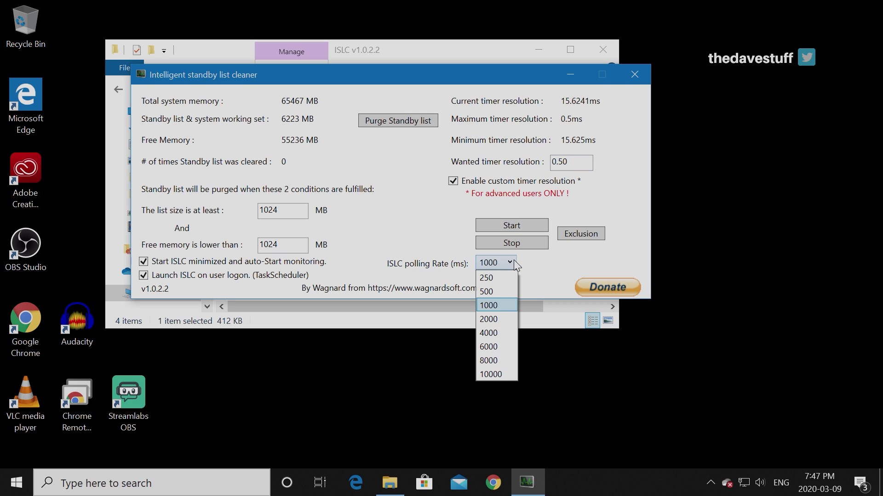
{"action": "left_click", "coordinate": [541, 265]}
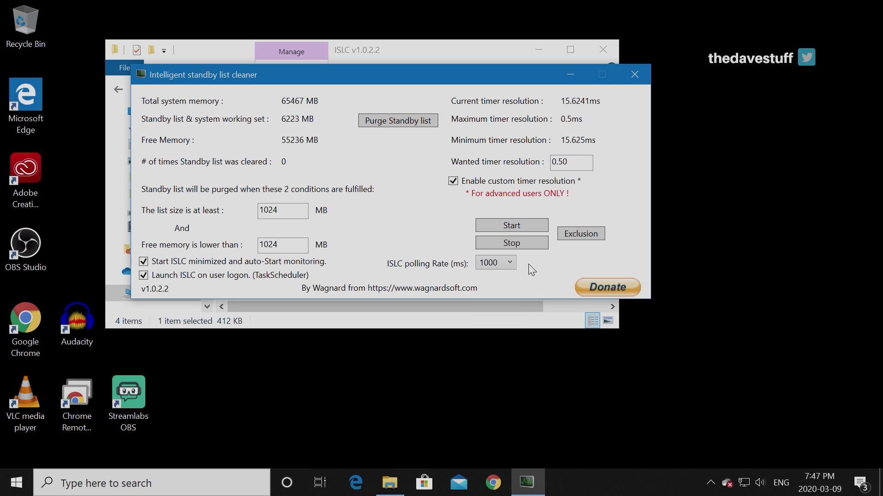
{"action": "left_click", "coordinate": [507, 221]}
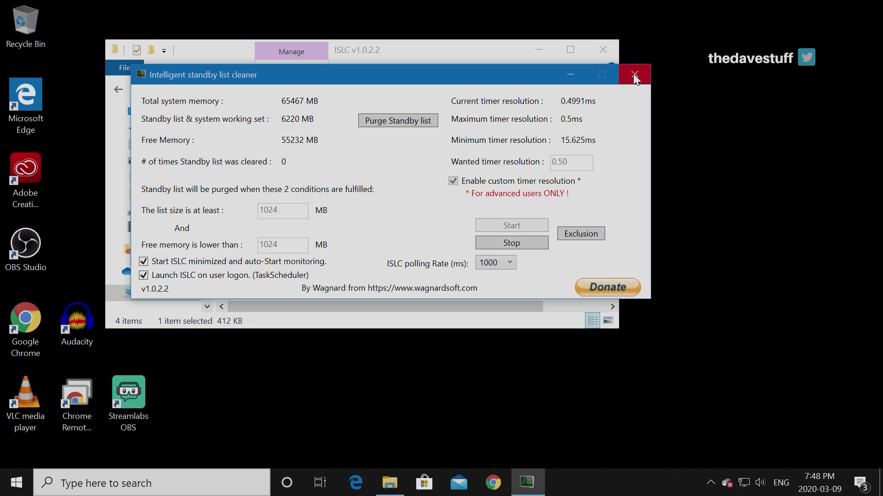
- Minimize ISLC to the system tray and close the ISLC v1.0.2.2 folder window
{"action": "left_click", "coordinate": [574, 76]}
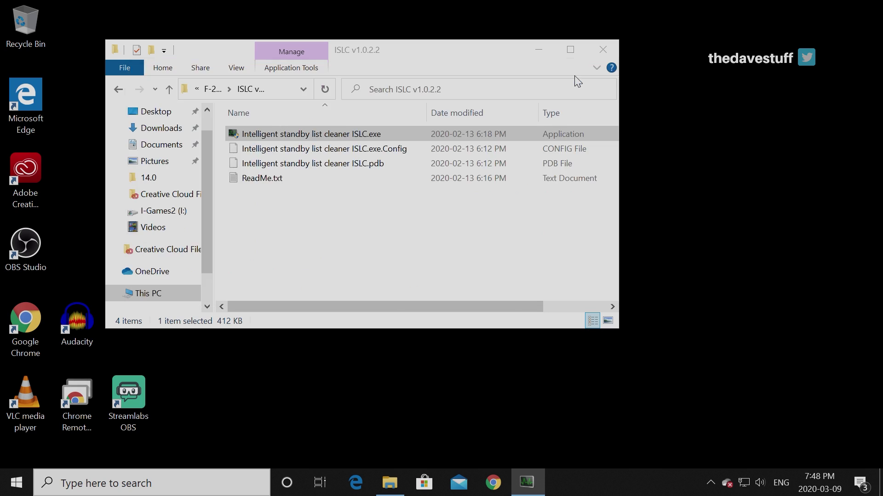
{"action": "left_click", "coordinate": [711, 482]}
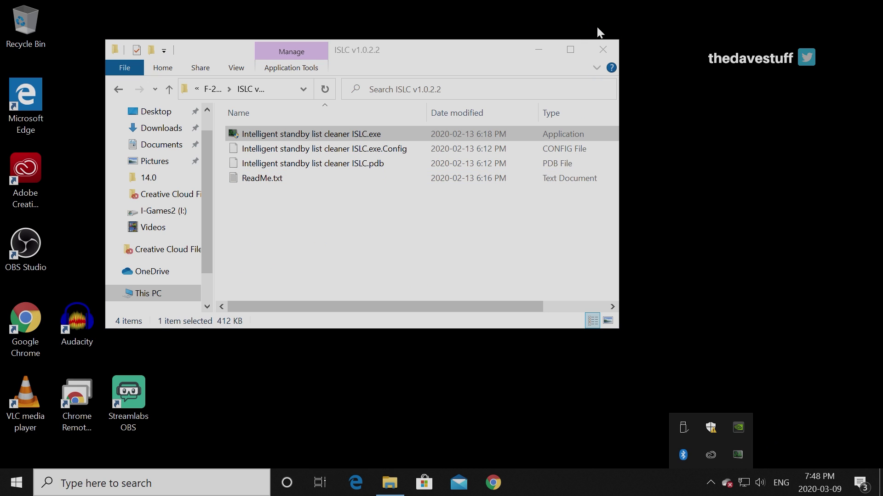
{"action": "left_click", "coordinate": [603, 49]}
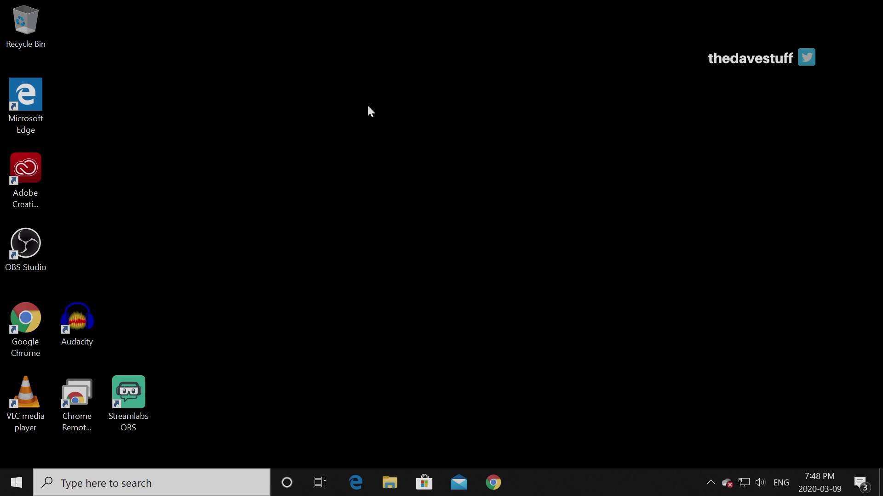
{"action": "right_click", "coordinate": [402, 119]}
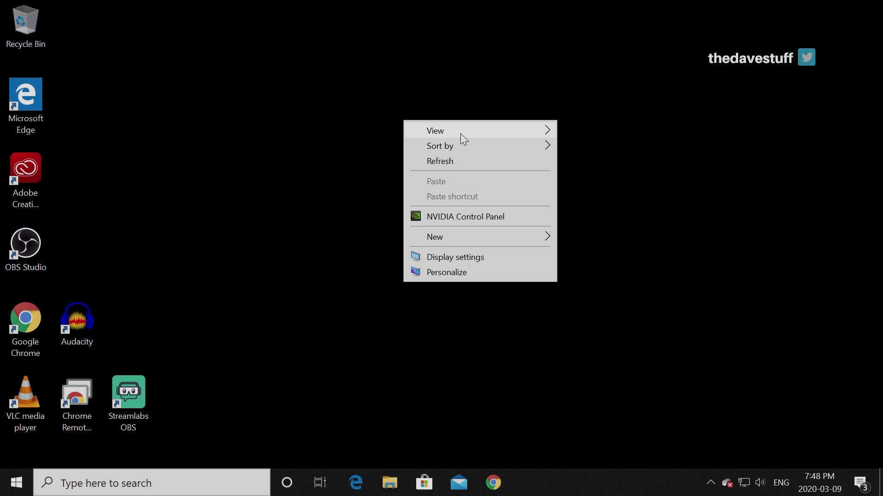
{"action": "mouse_move", "coordinate": [459, 128]}
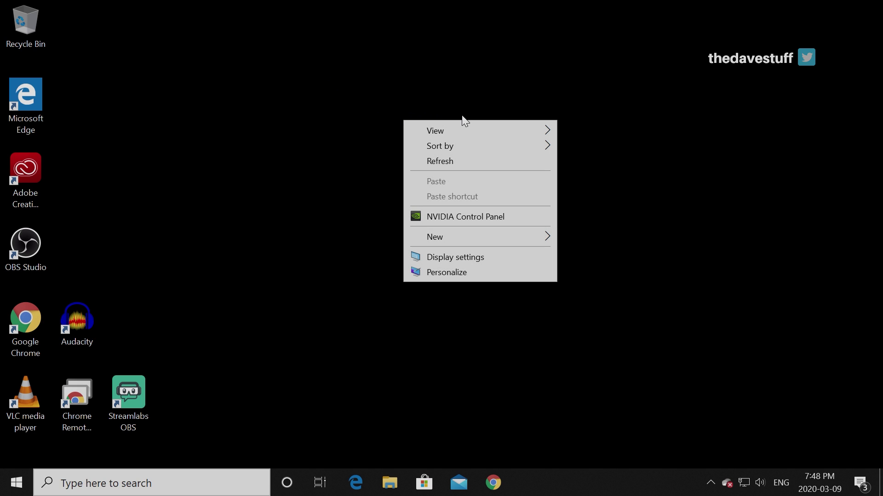
{"action": "left_click", "coordinate": [336, 79]}
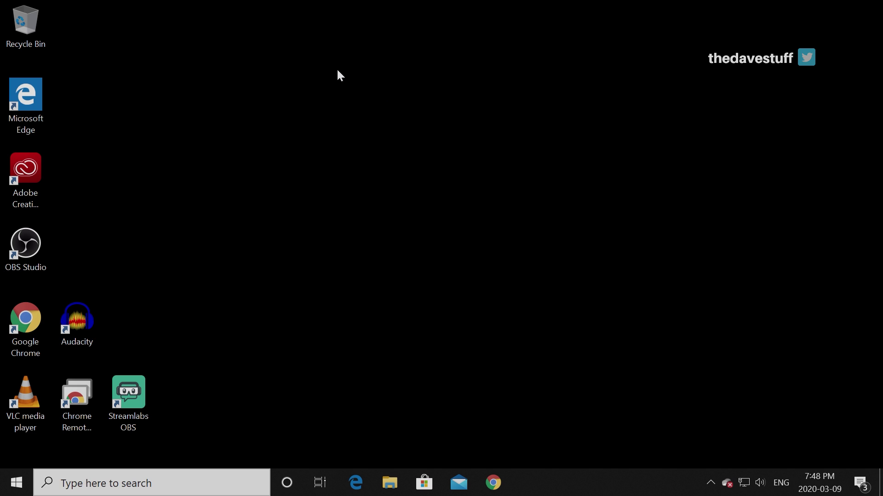